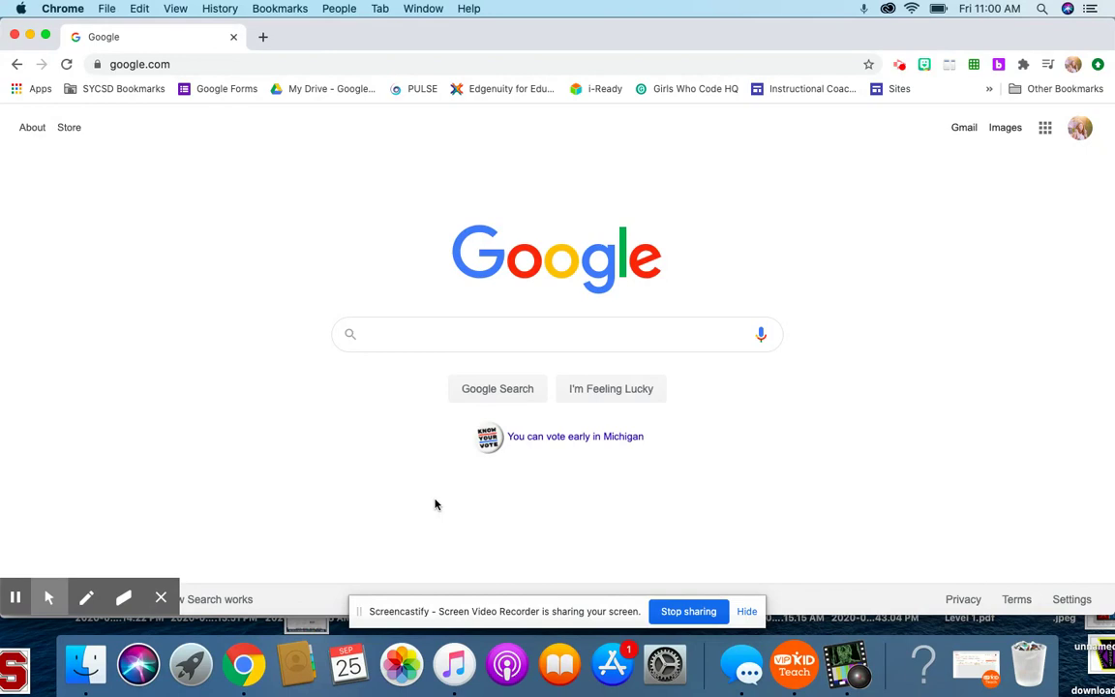
Open Google Meet from the Google homepage and start a new meeting with the nickname schollestest.
left_click(1045, 129)
scroll(972, 335, "down", 5)
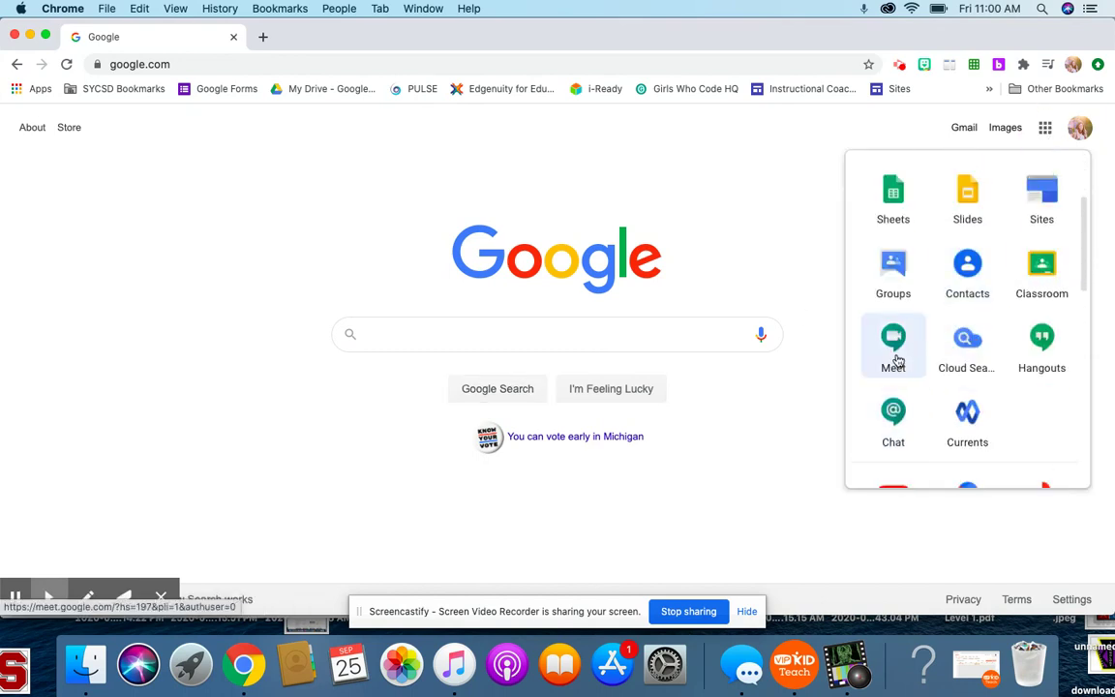
left_click(894, 353)
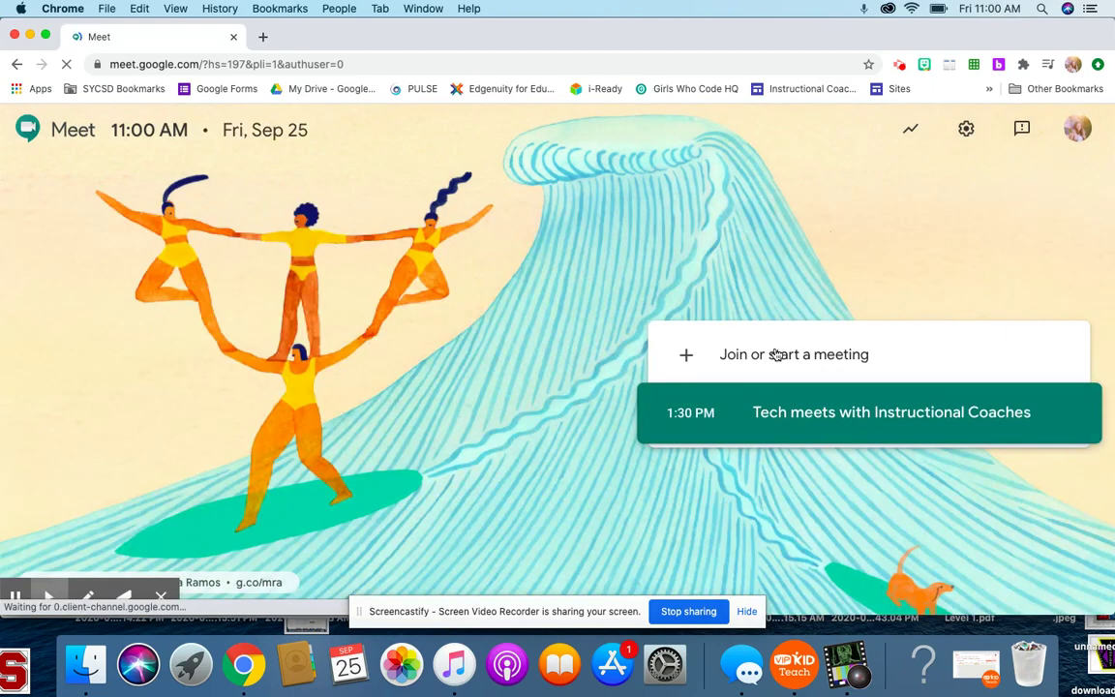
left_click(733, 358)
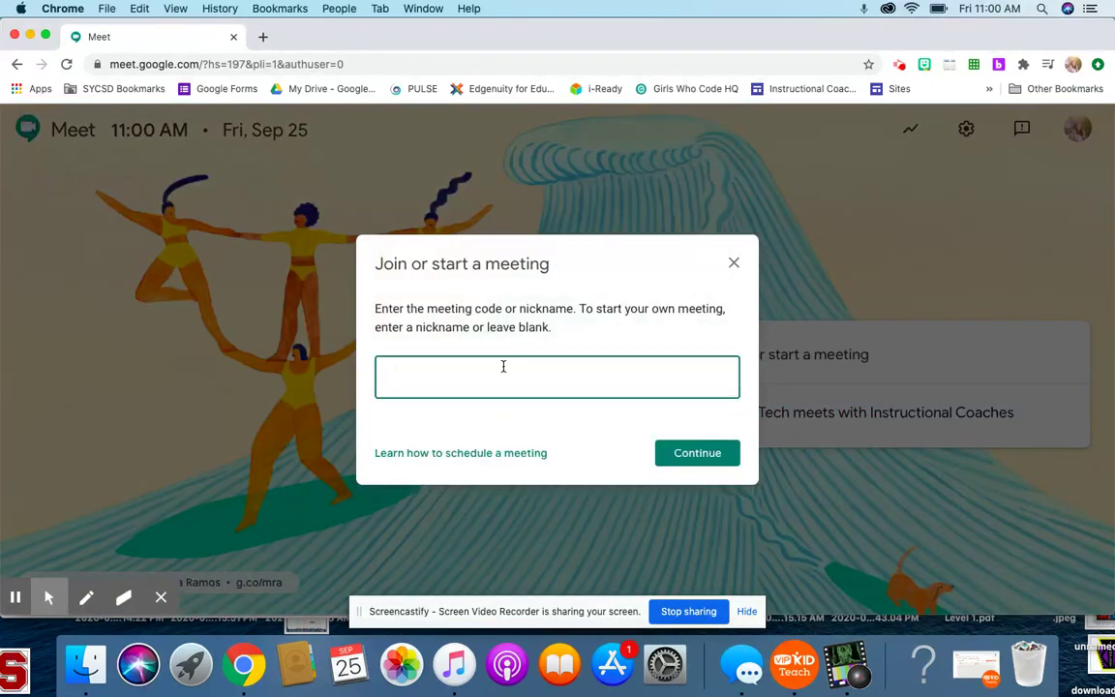
type("schollestest")
left_click(664, 455)
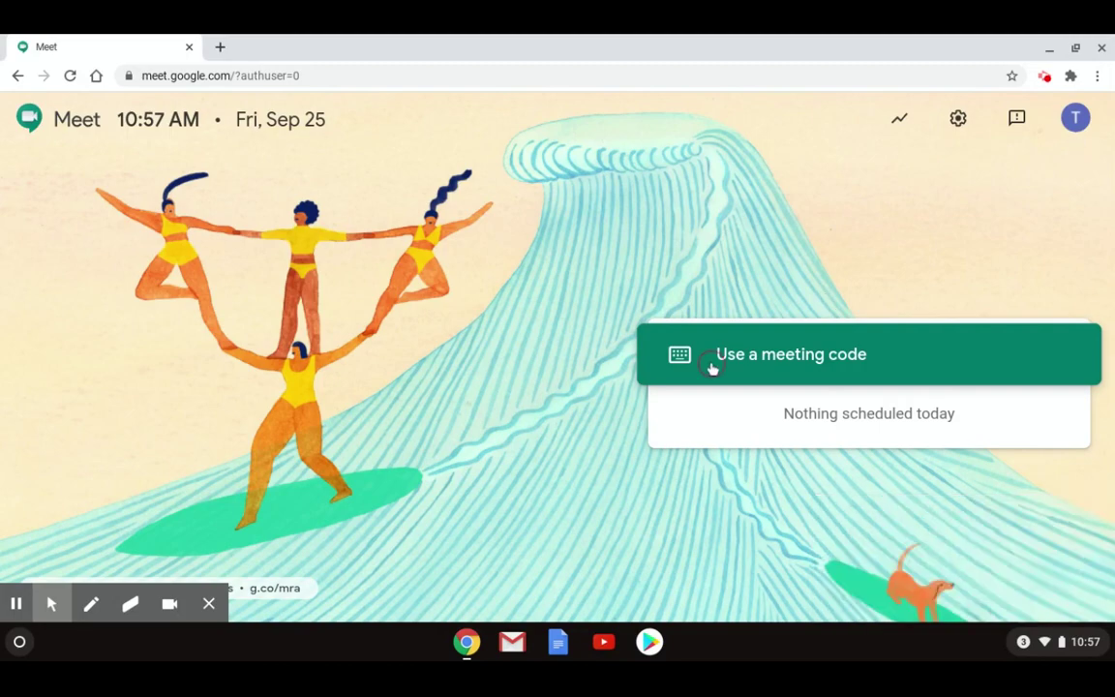
Try to join the meeting from the student account with the meeting code schollestest.
left_click(712, 368)
type("test")
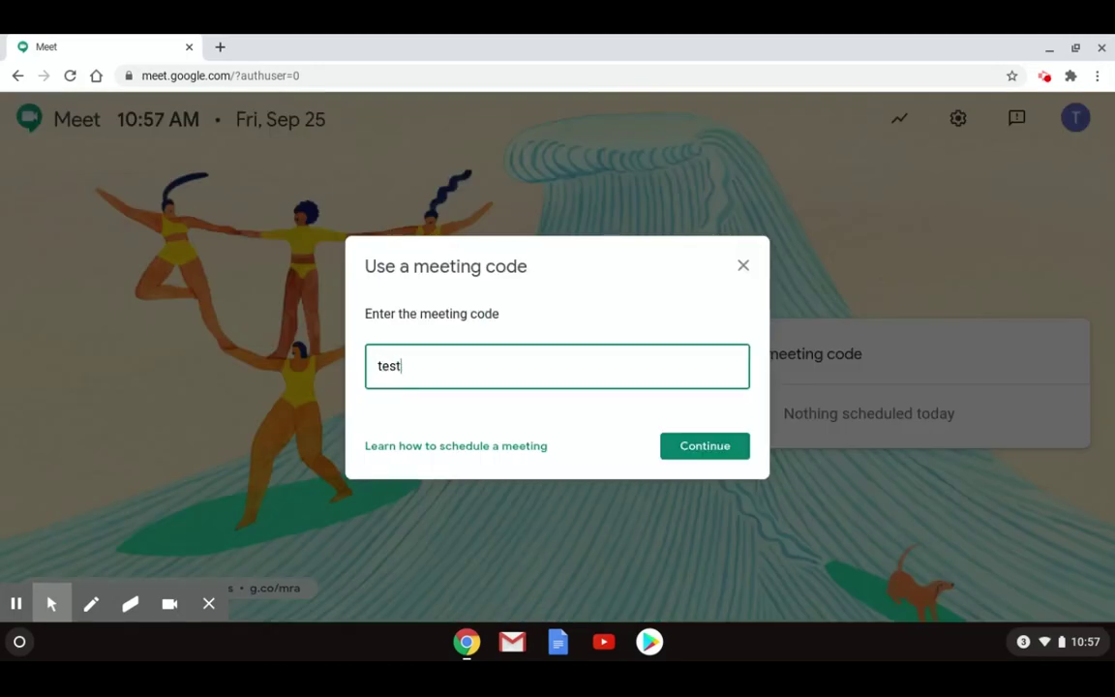
key("BackSpace")
key("BackSpace")
key("BackSpace")
key("BackSpace")
type("schollestest")
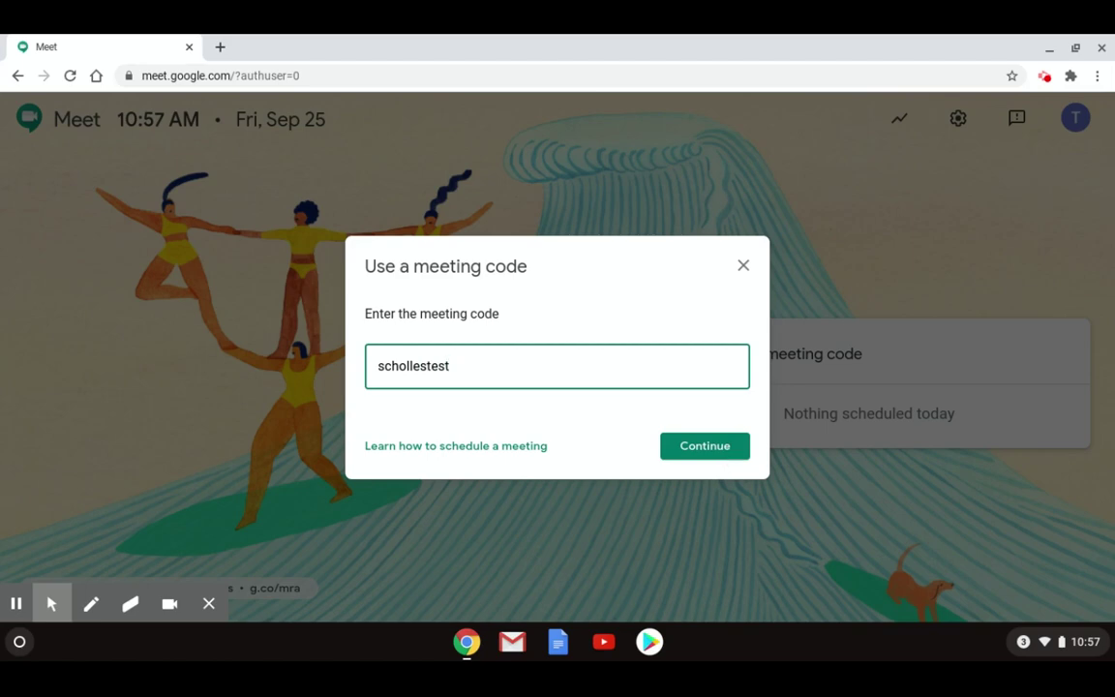
left_click(720, 453)
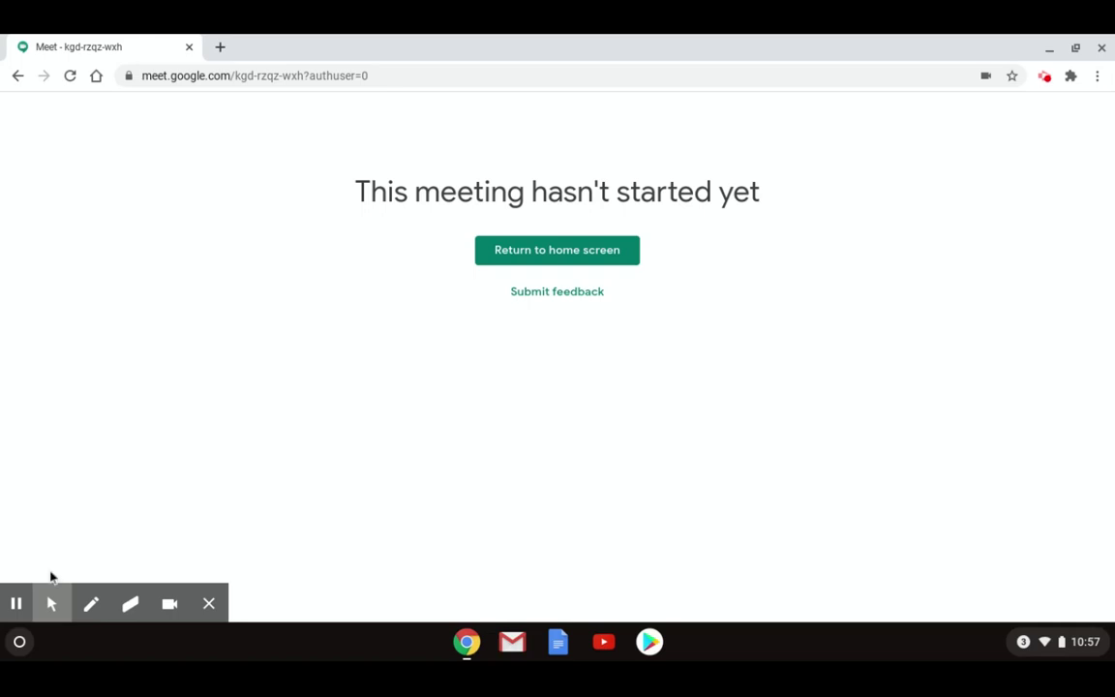
left_click(16, 603)
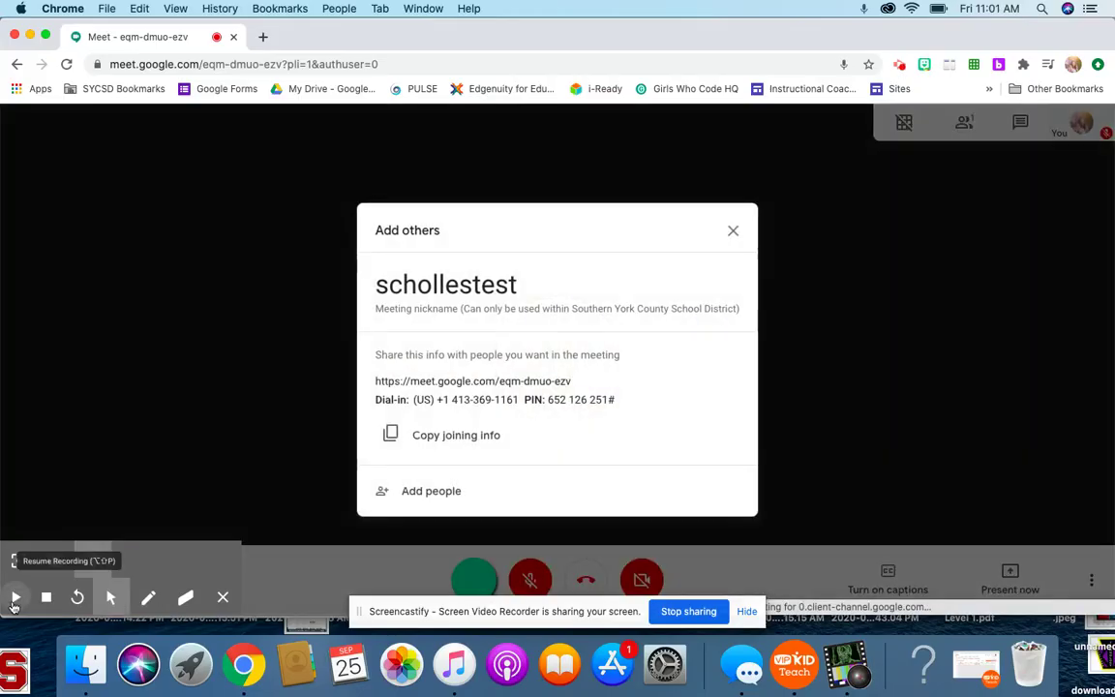
left_click(15, 599)
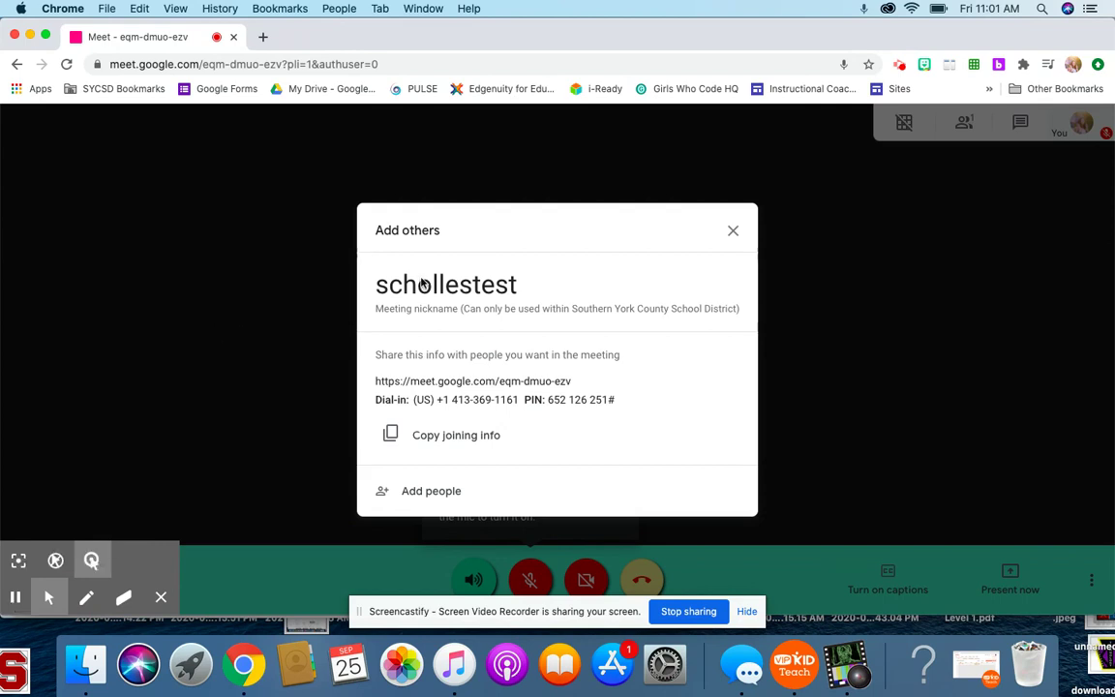
Highlight the meeting link in the joining info and close the Add others dialog.
left_click(389, 287)
left_click_drag(394, 290, 513, 285)
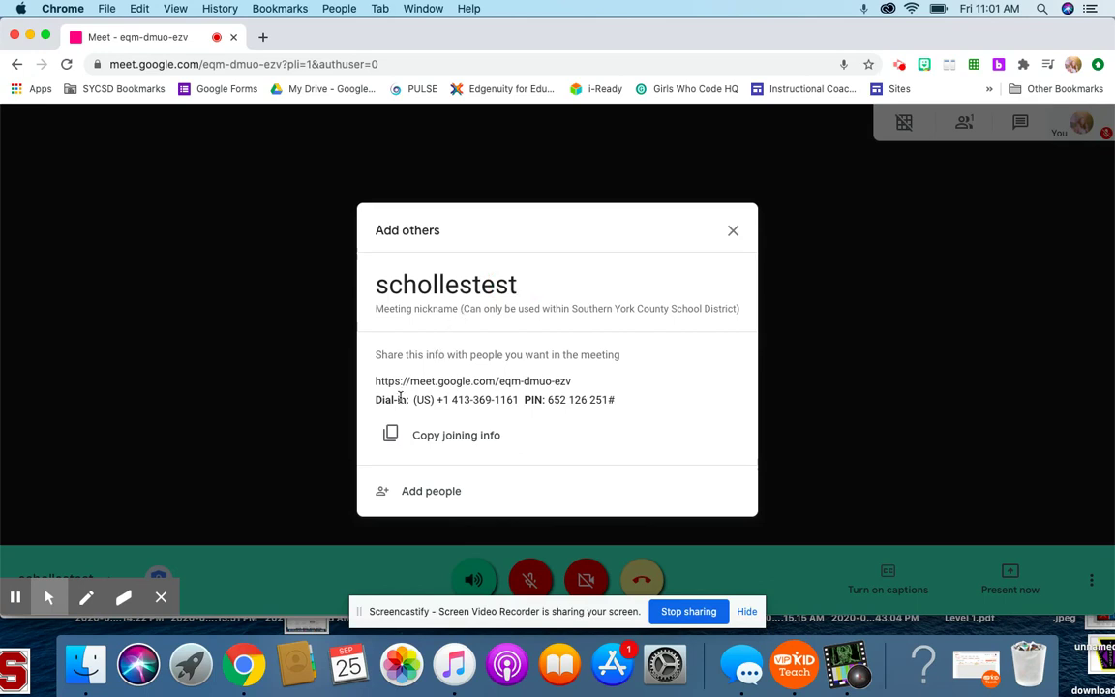
left_click_drag(375, 380, 590, 388)
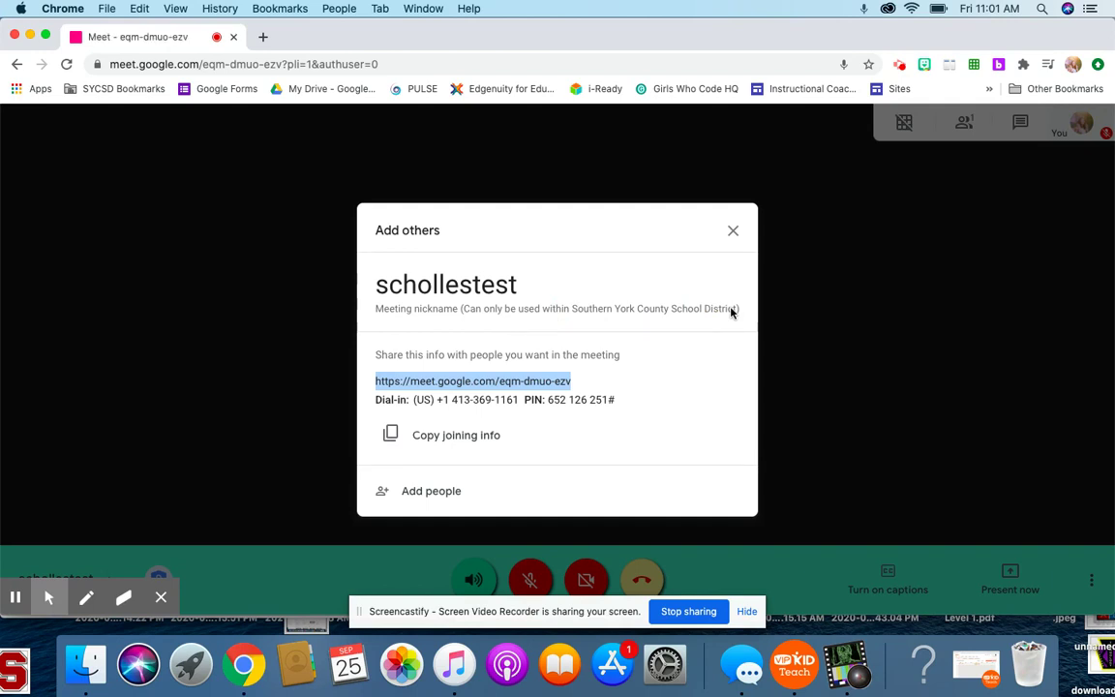
left_click(733, 230)
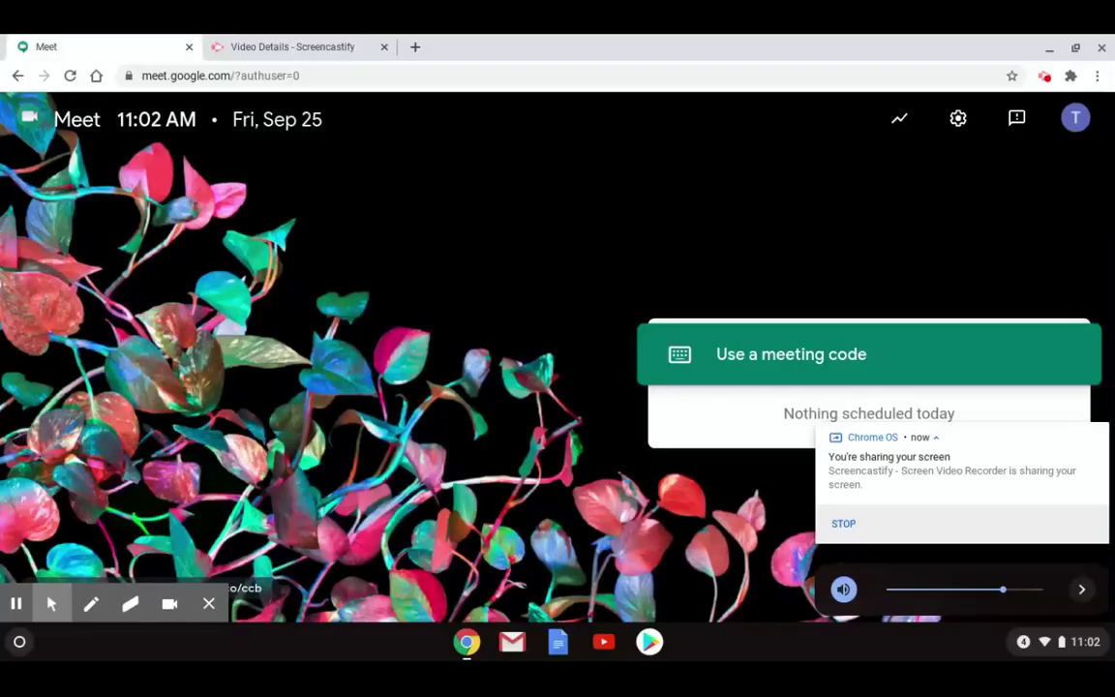
Join the running meeting from the student account using the meeting code schollestest.
left_click(792, 368)
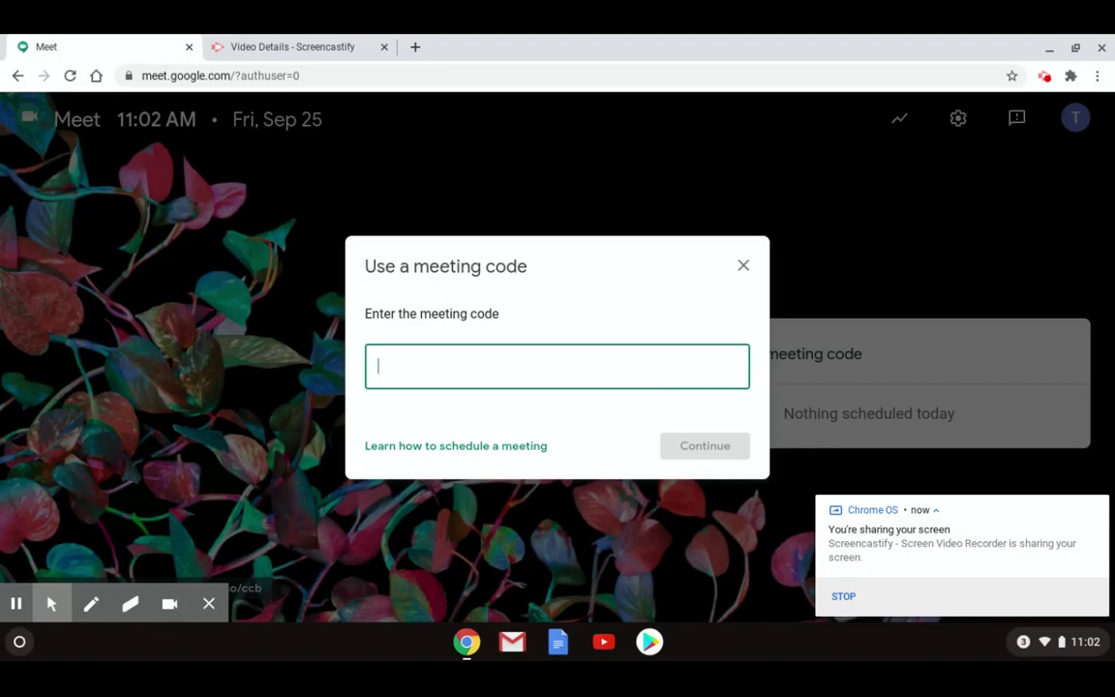
type("schollestest")
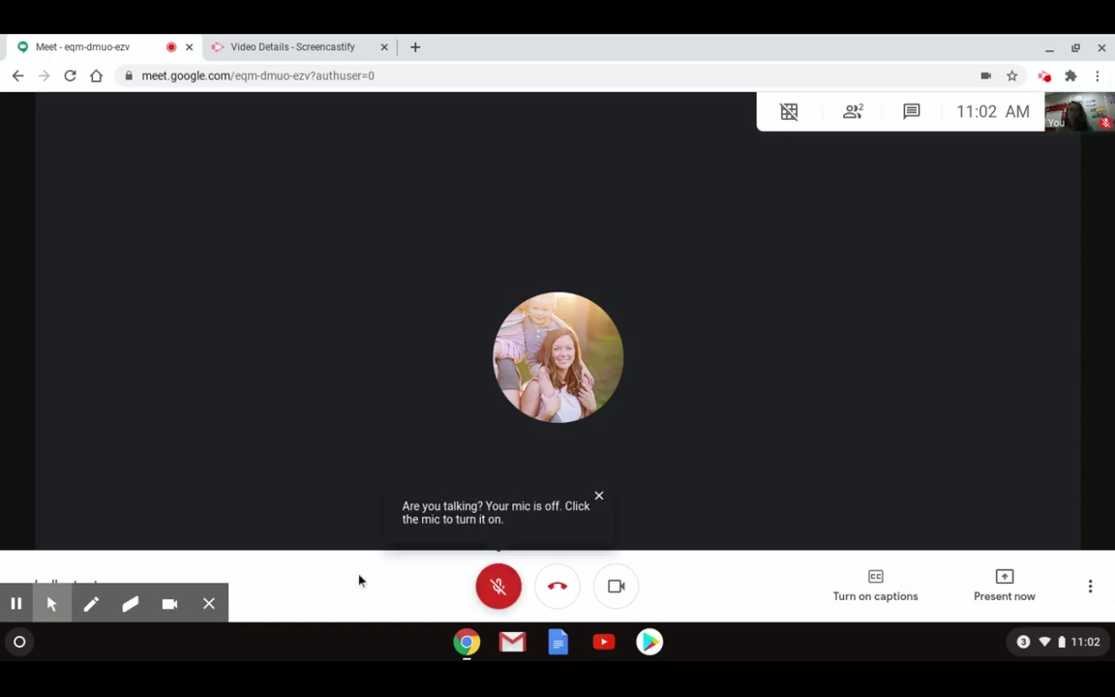
Leave the meeting by closing its page and reopen Google Meet in a new browser tab.
left_click(189, 48)
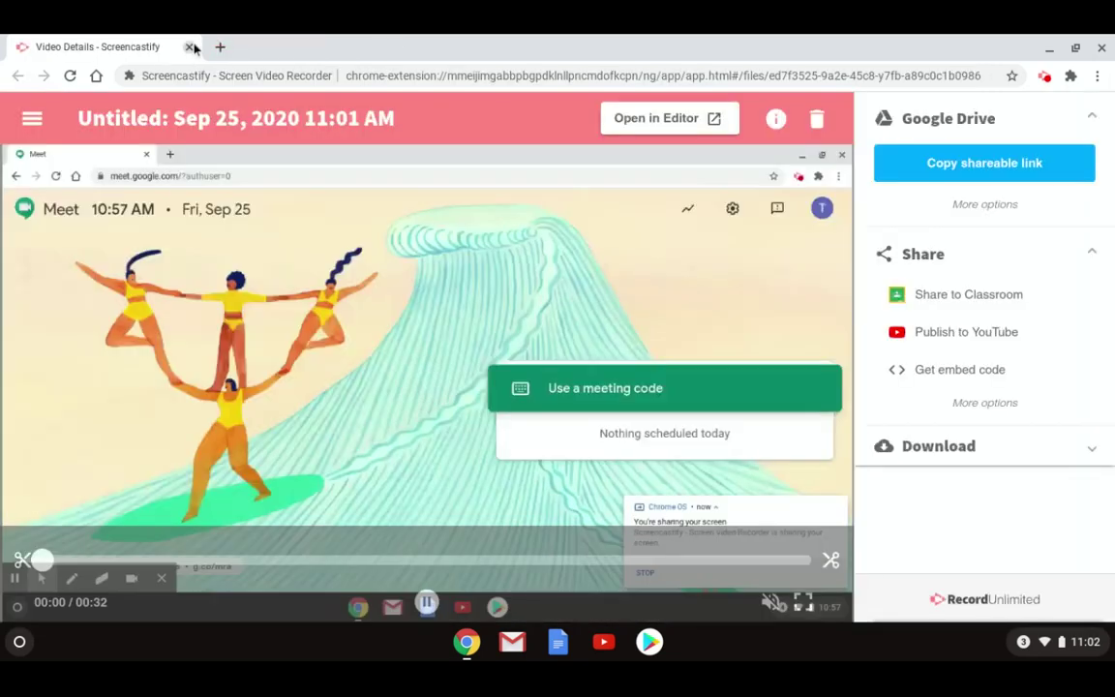
left_click(219, 46)
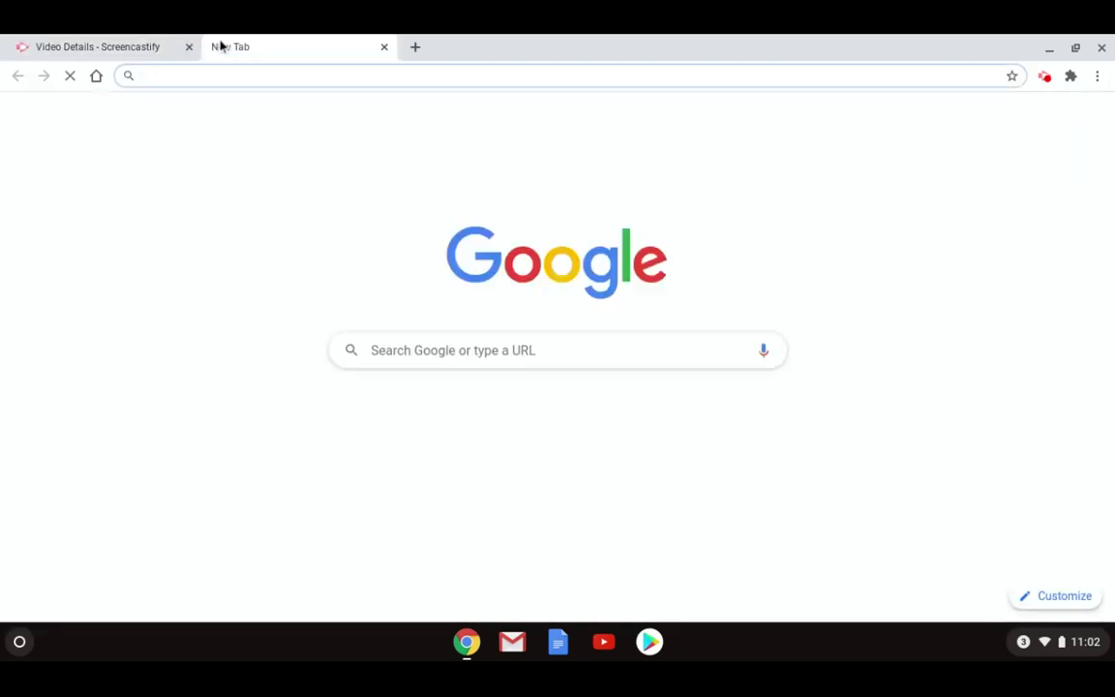
left_click(1051, 114)
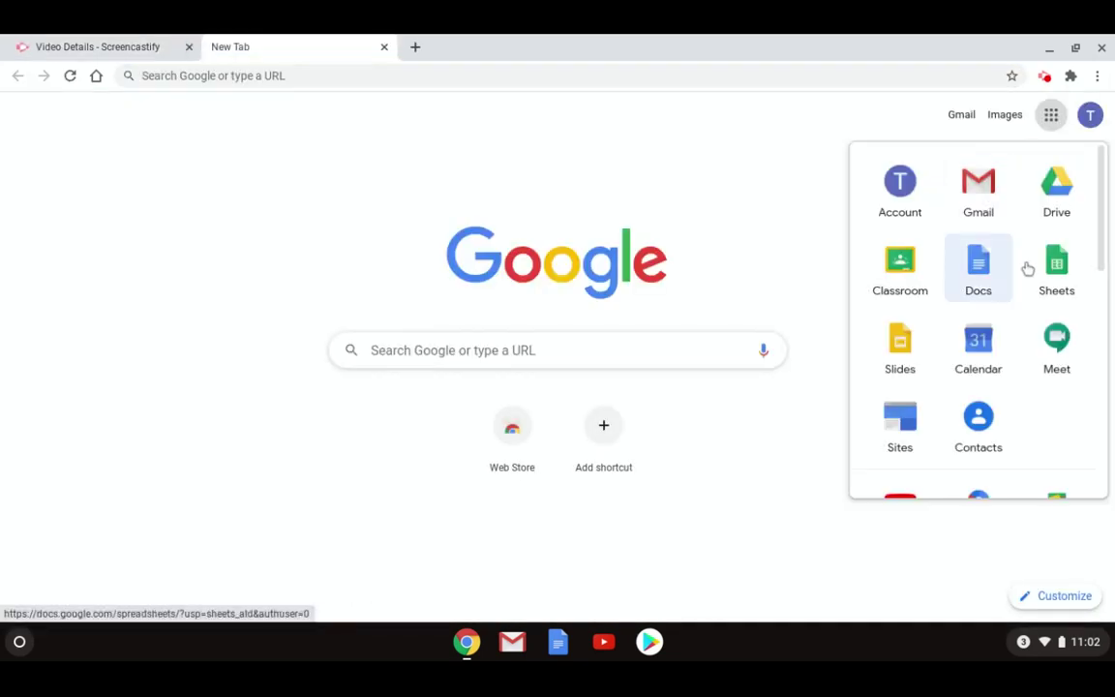
left_click(1054, 341)
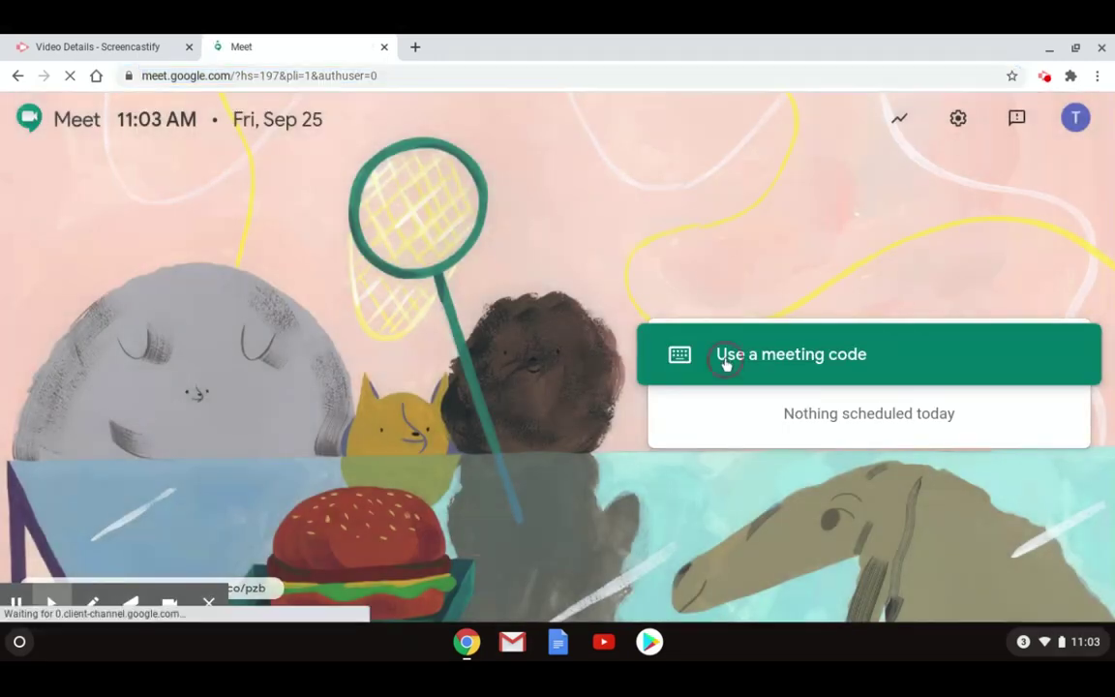
Submit the meeting code schollestest again on the student account to return to the same meeting.
left_click(724, 361)
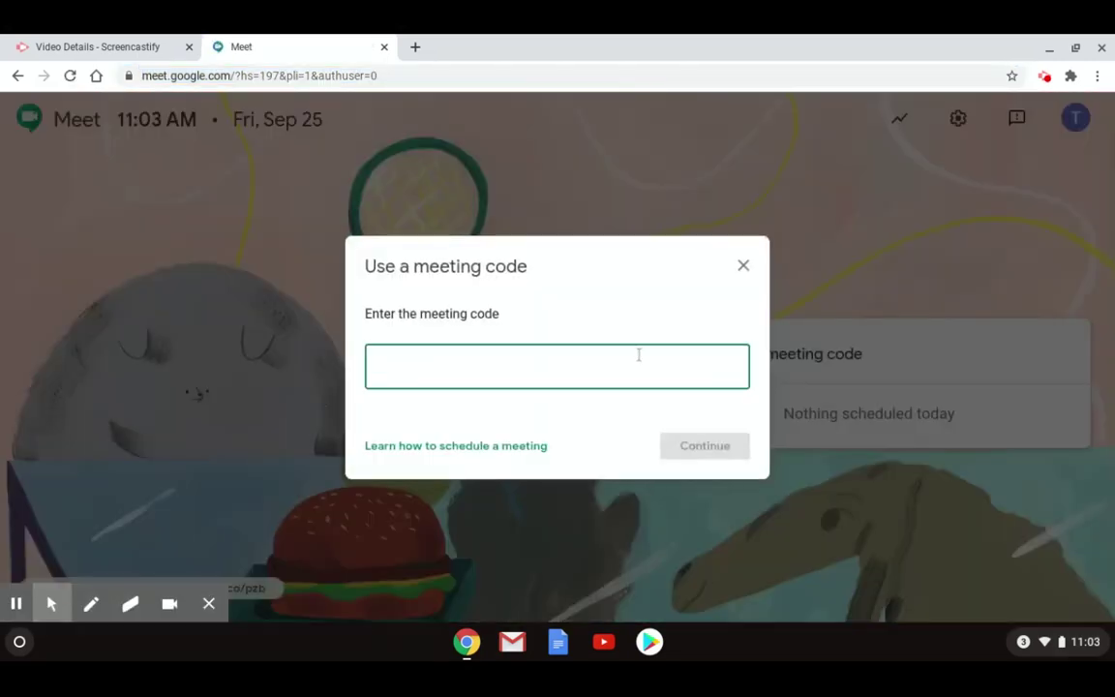
type("test")
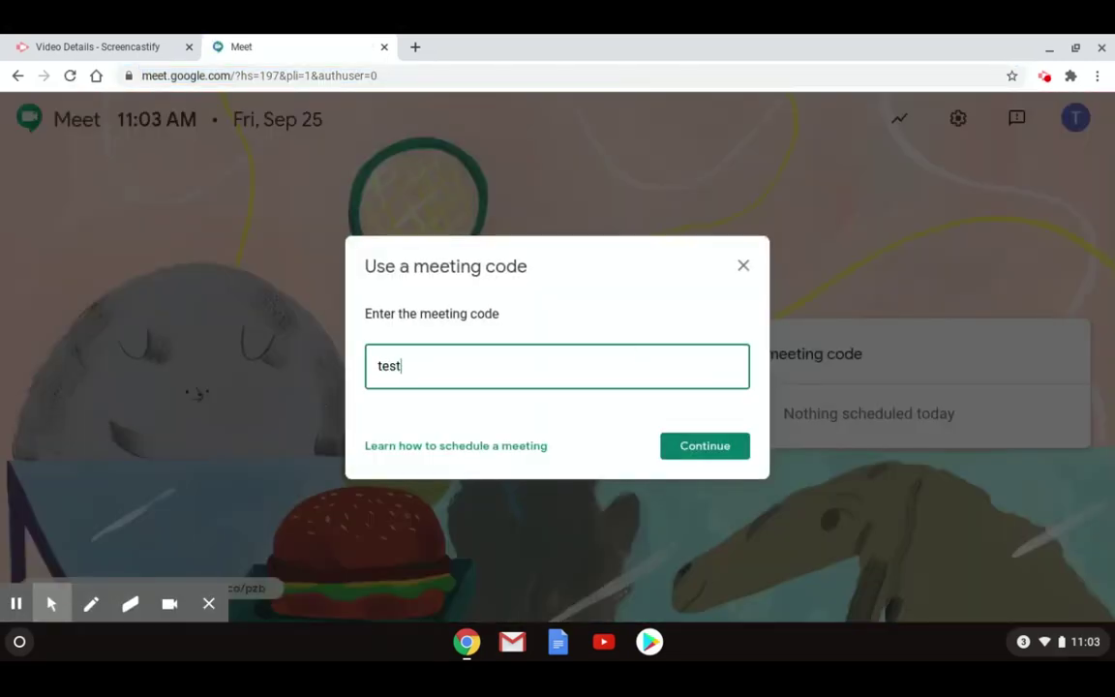
key("BackSpace")
key("BackSpace")
key("BackSpace")
key("BackSpace")
type("scholletest")
key("Return")
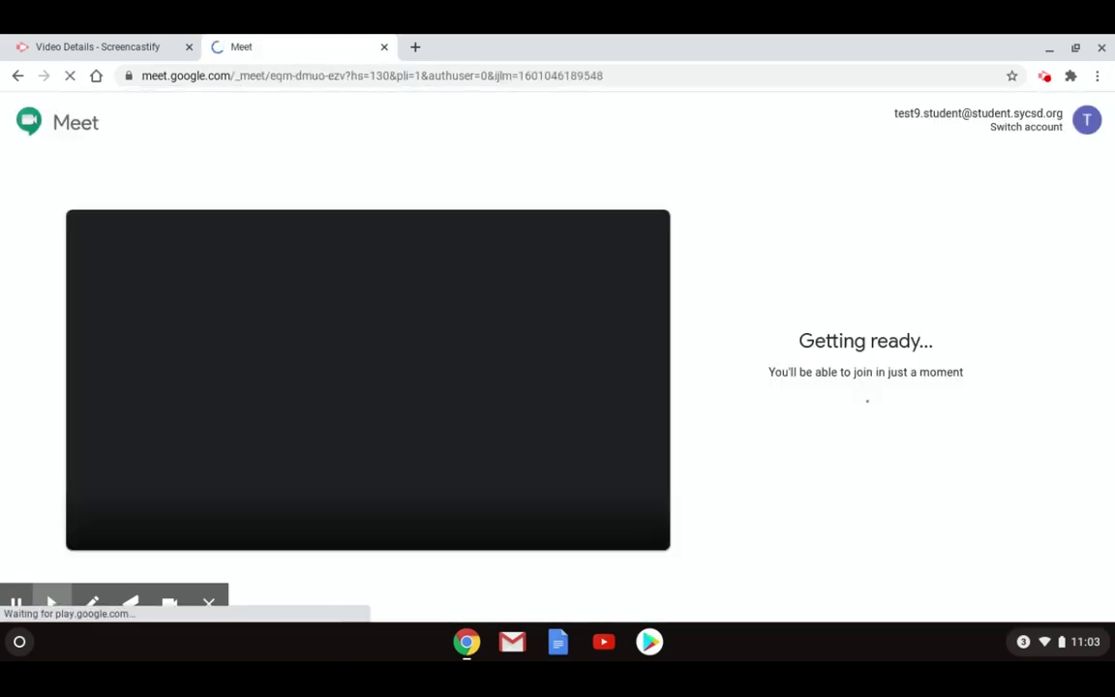